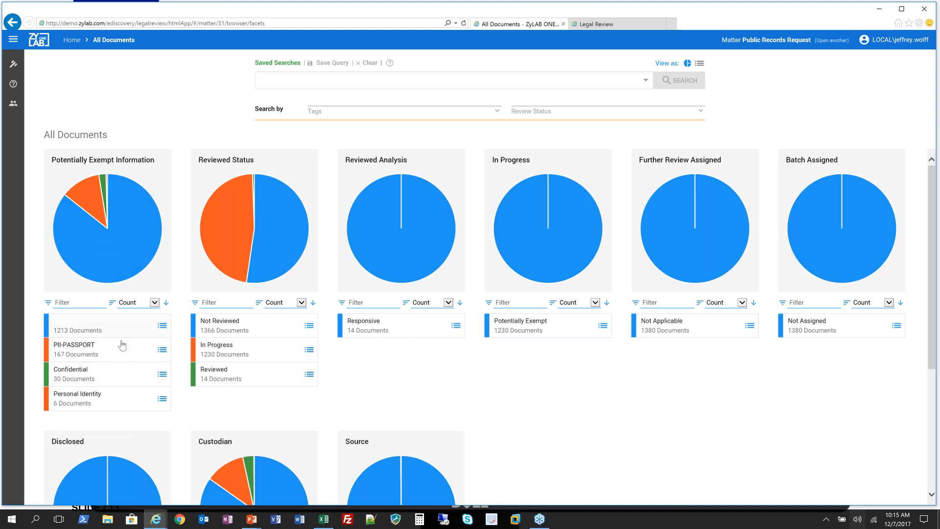
- Open the .bin attachment of RE: Credit statements from the unlabelled Potentially Exempt Information group and inspect both redactions on the App line
{"action": "left_click", "coordinate": [161, 326]}
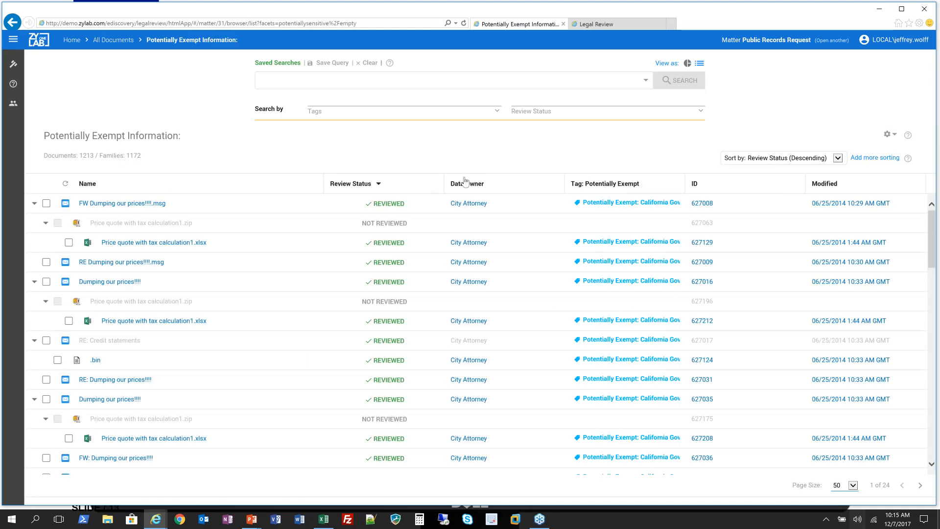
{"action": "left_click", "coordinate": [100, 365]}
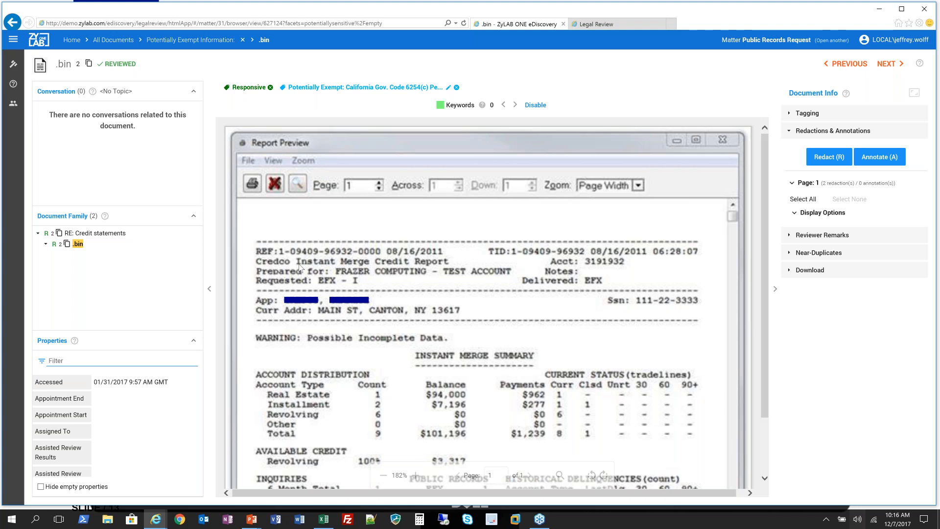
{"action": "left_click", "coordinate": [287, 300]}
{"action": "left_click", "coordinate": [349, 300]}
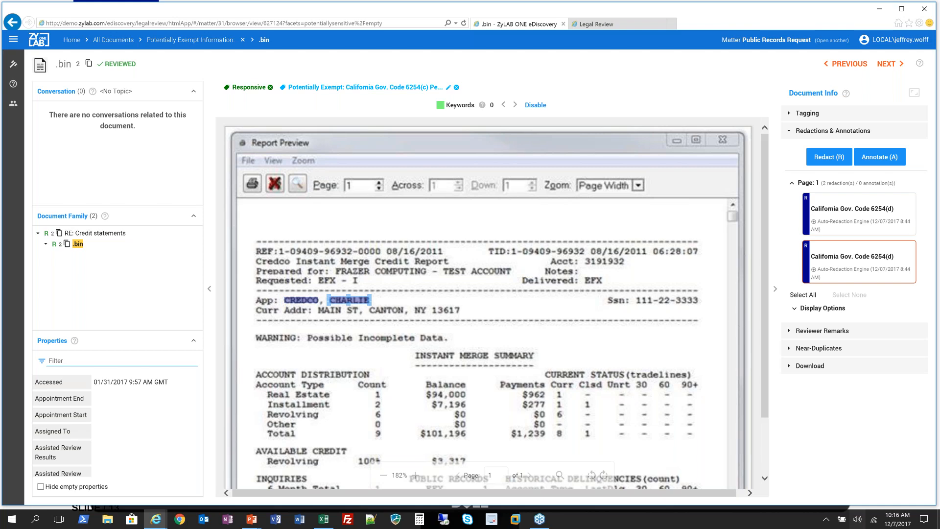
{"action": "left_click", "coordinate": [396, 301]}
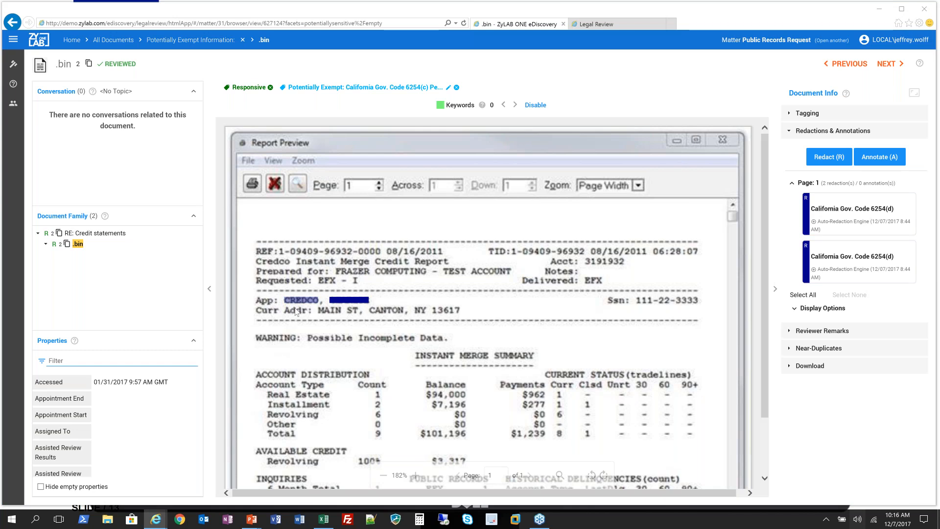
{"action": "key", "text": "r"}
- Review the Identity Protection query in the Public Records Request matter's auto-redaction rules and compare it with the redacted .bin document
{"action": "left_click", "coordinate": [588, 29]}
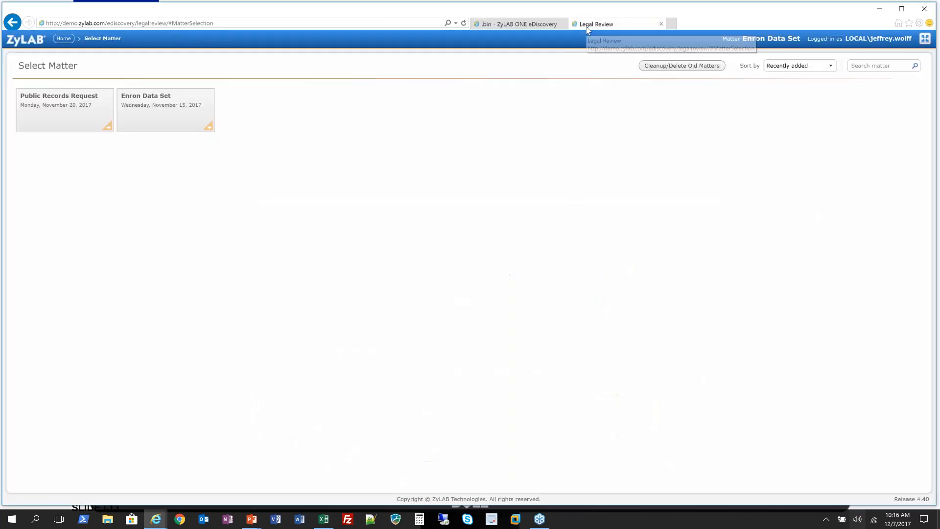
{"action": "left_click", "coordinate": [59, 110]}
{"action": "left_click", "coordinate": [564, 282]}
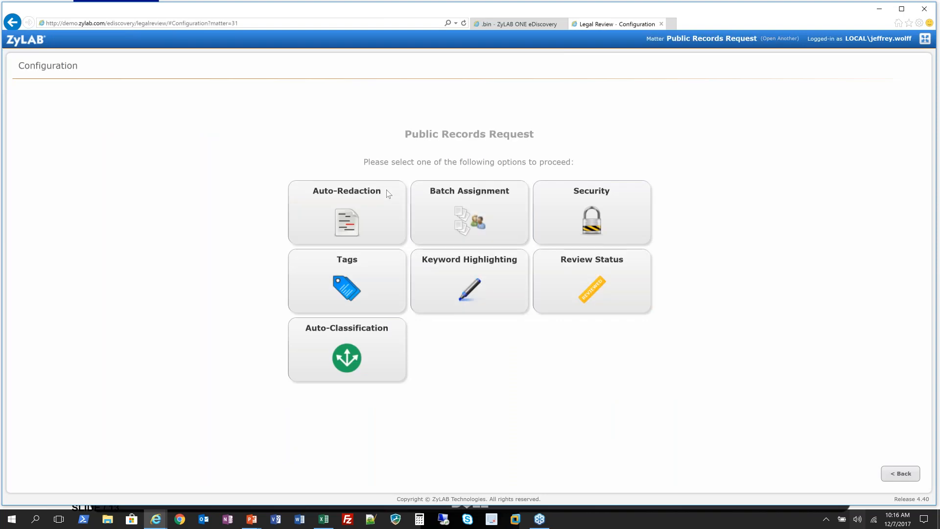
{"action": "left_click", "coordinate": [388, 194]}
{"action": "left_click_drag", "start_coordinate": [98, 261], "coordinate": [467, 272]}
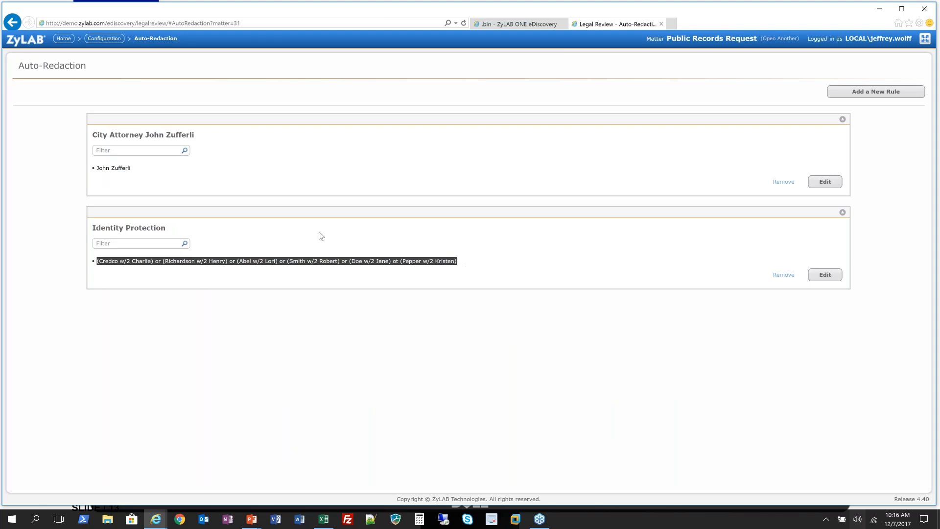
{"action": "left_click", "coordinate": [509, 24]}
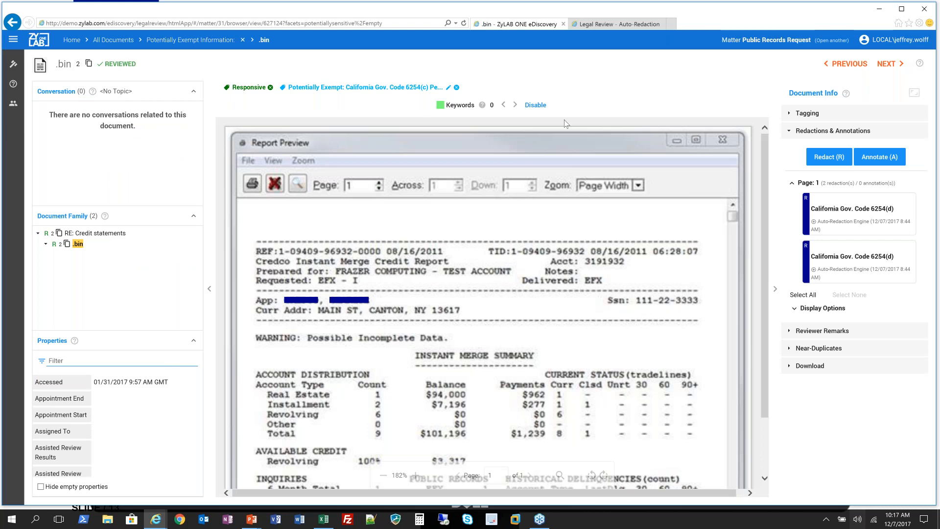
- Add a new auto-redaction rule named SSN with the query [0-9]{3}-[0-9]{2}-[0-9]{4}
{"action": "left_click", "coordinate": [601, 28]}
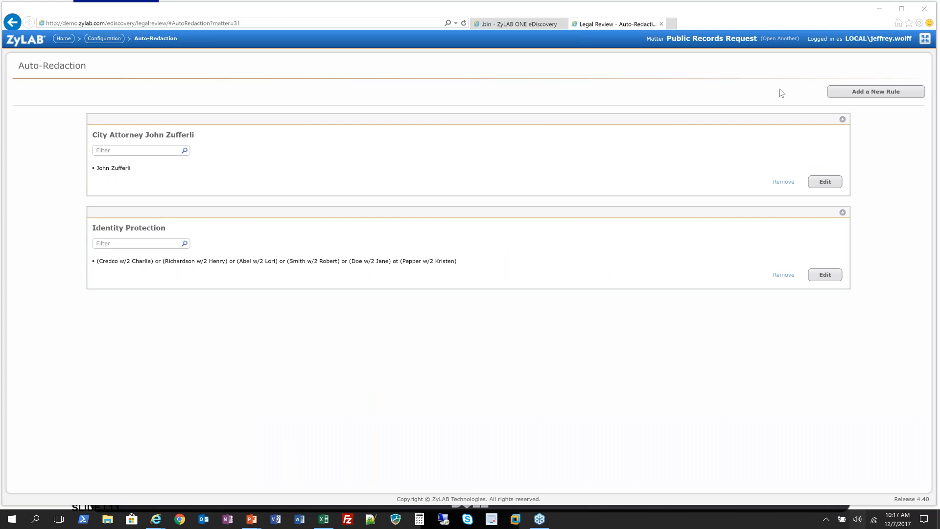
{"action": "left_click", "coordinate": [870, 91]}
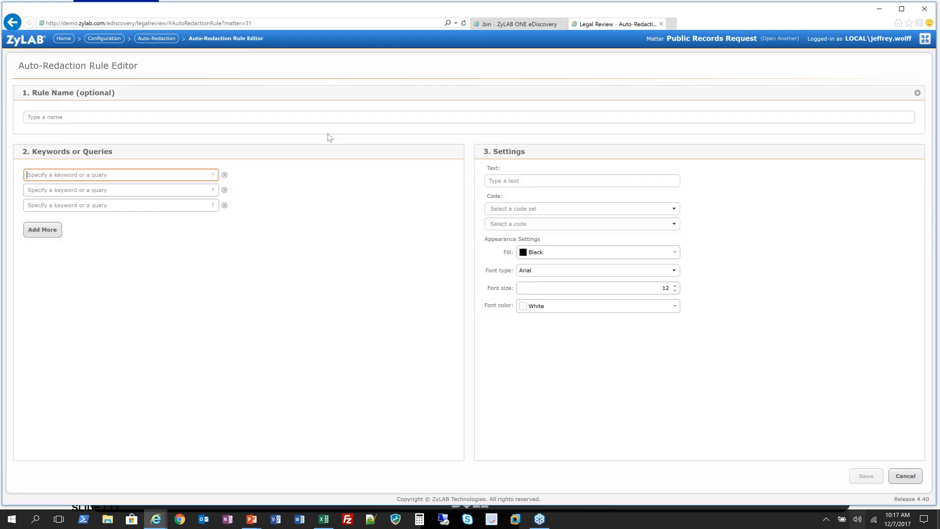
{"action": "left_click", "coordinate": [329, 117]}
{"action": "type", "text": "SSN"}
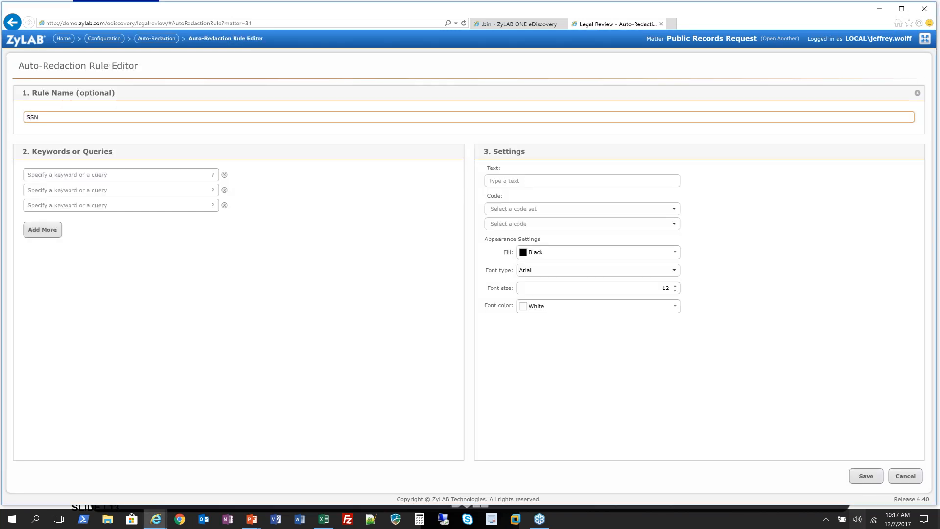
{"action": "left_click", "coordinate": [119, 176]}
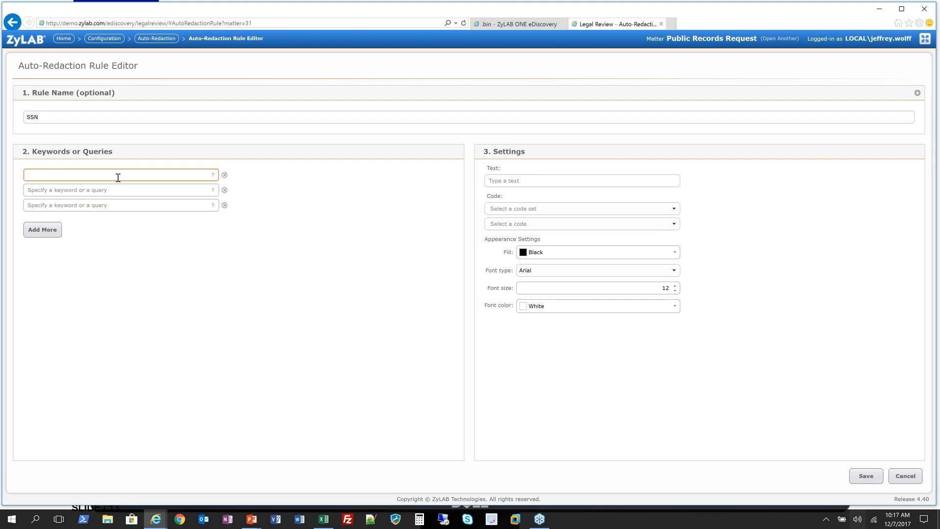
{"action": "type", "text": "[0-9]{3}-[0-9]{2}-[0-9]{4}"}
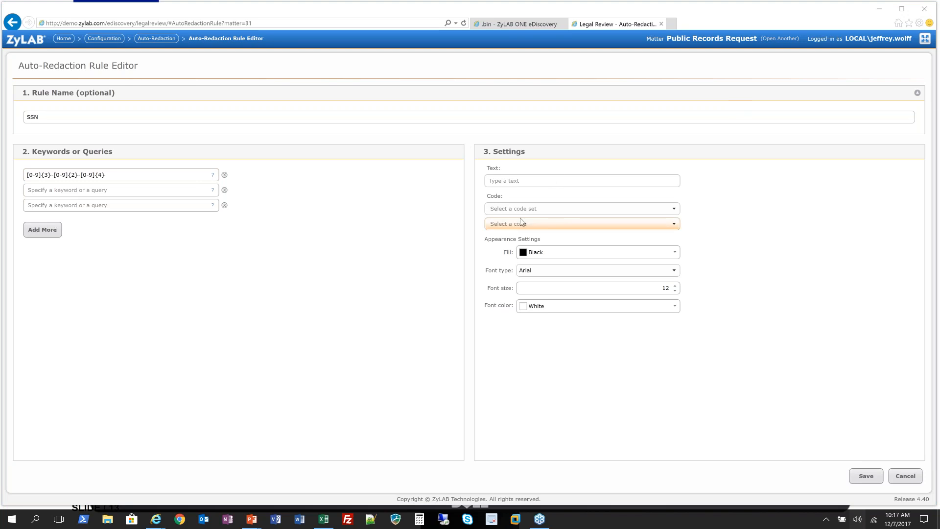
- Assign the SSN rule the California Public Records Act (Gov. Code 624) code Personal Privacy with a red fill, and save it
{"action": "left_click", "coordinate": [533, 208]}
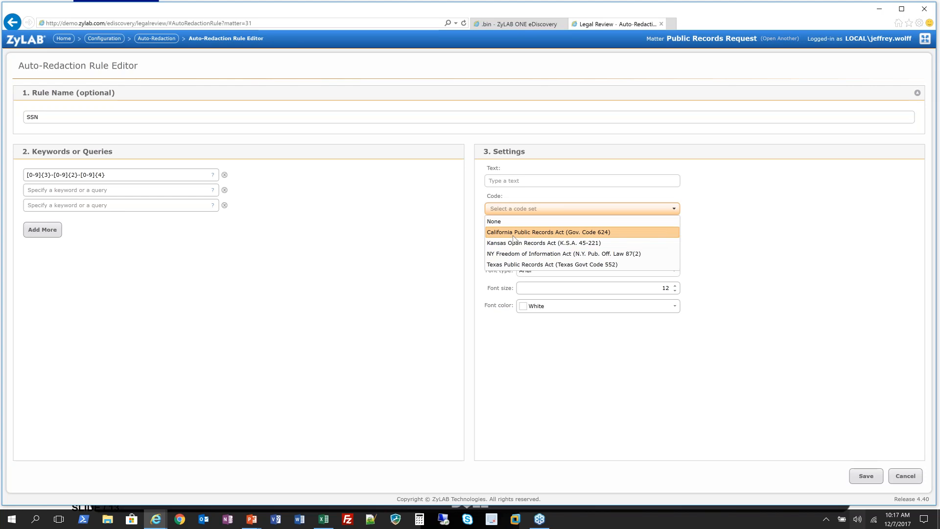
{"action": "left_click", "coordinate": [513, 232]}
{"action": "left_click", "coordinate": [550, 225]}
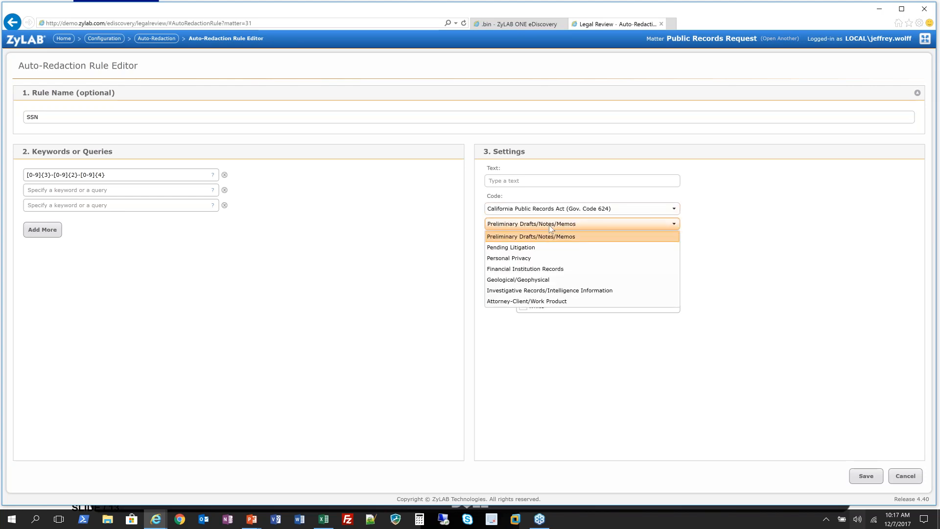
{"action": "left_click", "coordinate": [543, 258]}
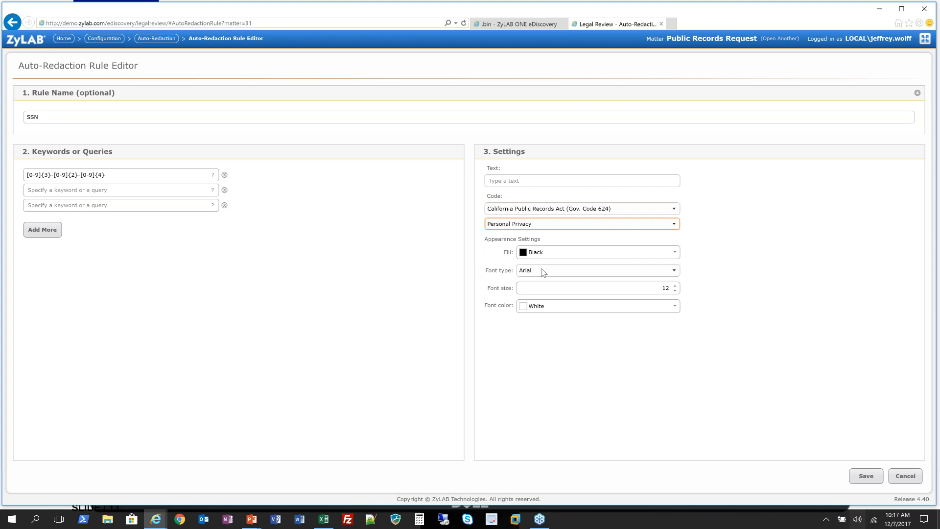
{"action": "left_click", "coordinate": [581, 256]}
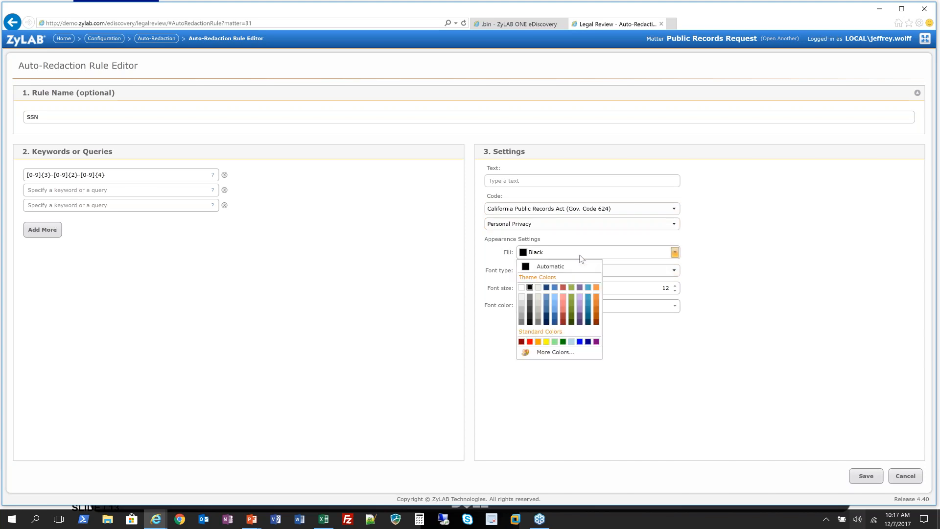
{"action": "left_click", "coordinate": [530, 342]}
{"action": "left_click", "coordinate": [865, 481]}
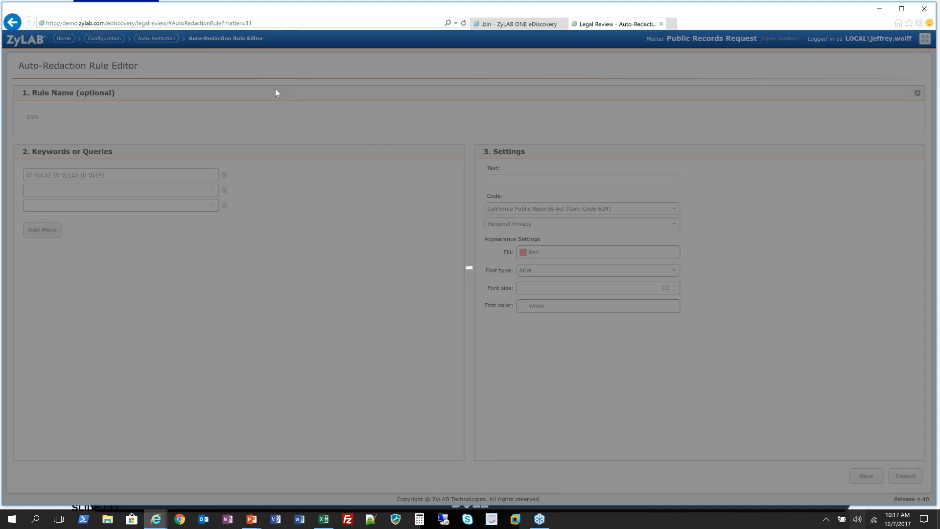
{"action": "left_click", "coordinate": [496, 304]}
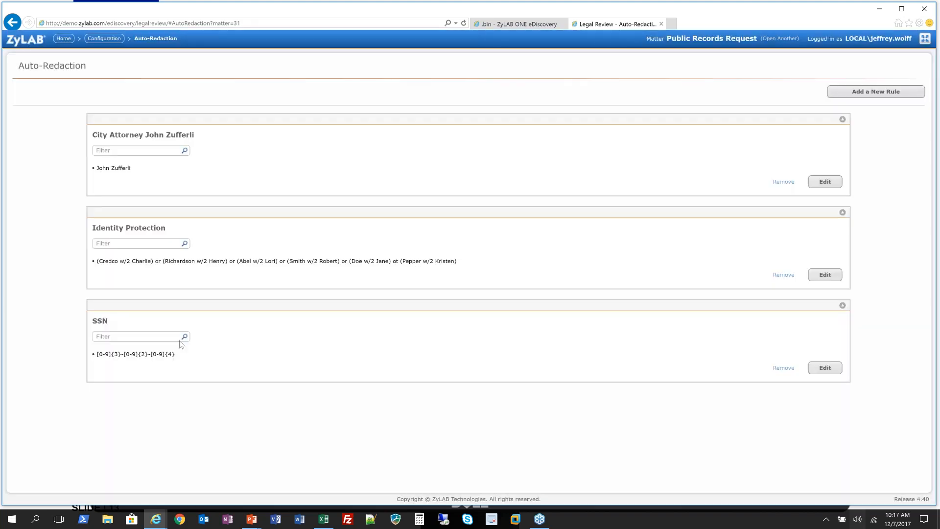
- Run the saved Social Security Numbers search on the matter's documents and show the results as a list
{"action": "left_click", "coordinate": [524, 24]}
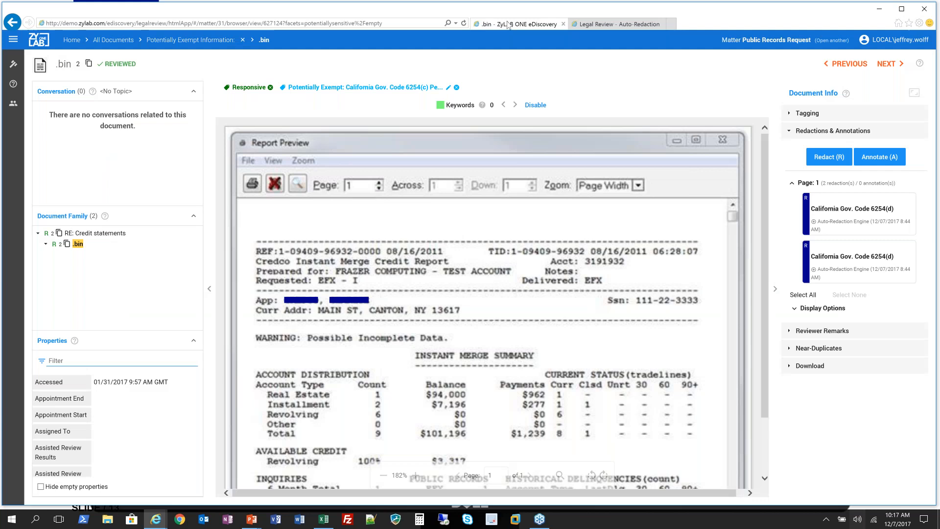
{"action": "left_click", "coordinate": [72, 40]}
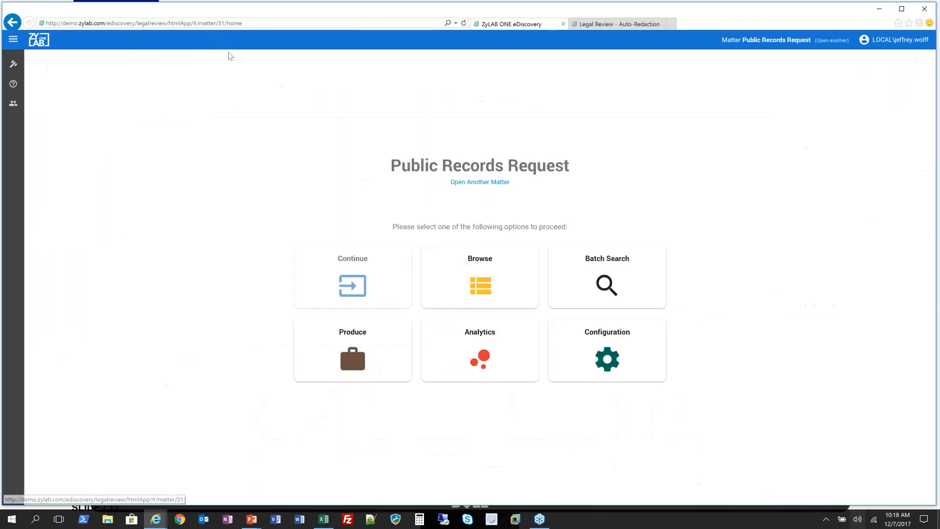
{"action": "left_click", "coordinate": [480, 279]}
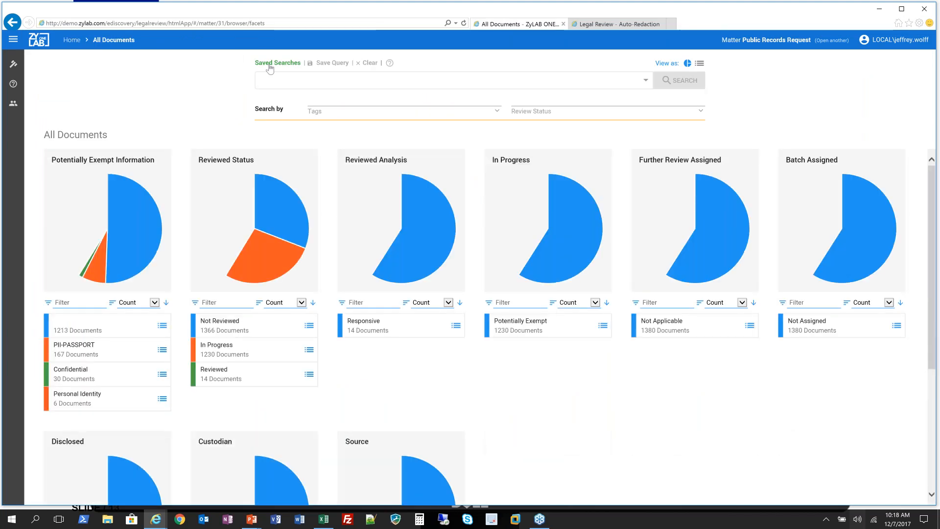
{"action": "left_click", "coordinate": [269, 64]}
{"action": "left_click", "coordinate": [293, 230]}
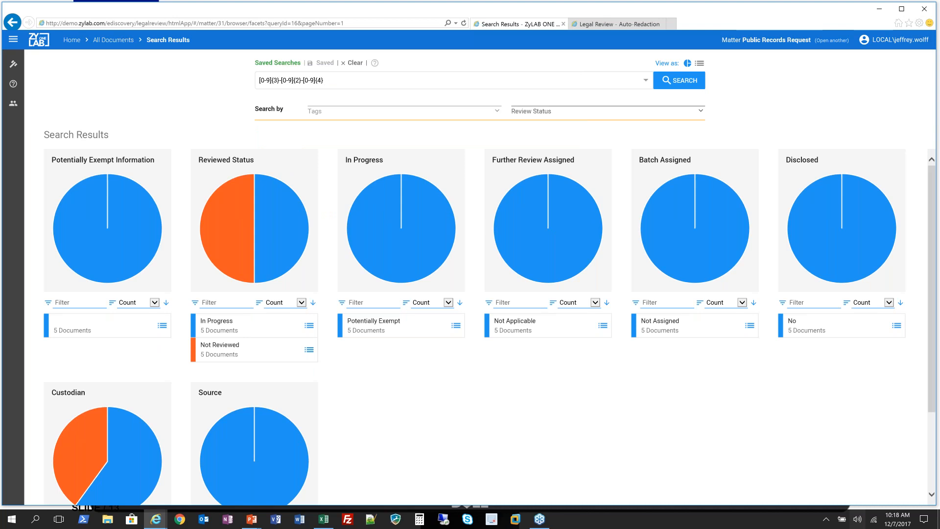
{"action": "left_click", "coordinate": [699, 64]}
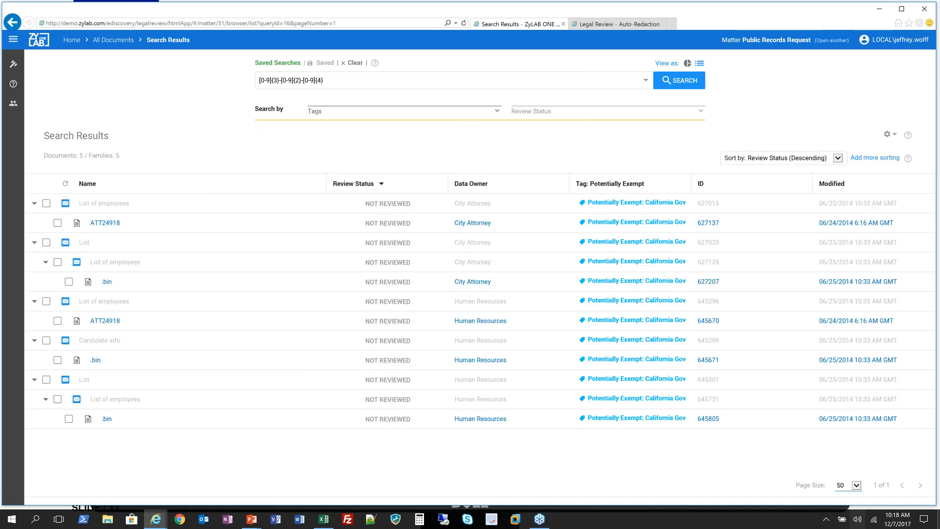
- Open the .bin attachment of Candidate info, check its parent e-mail, and inspect the redaction on the attachment's National ID field
{"action": "left_click", "coordinate": [95, 361]}
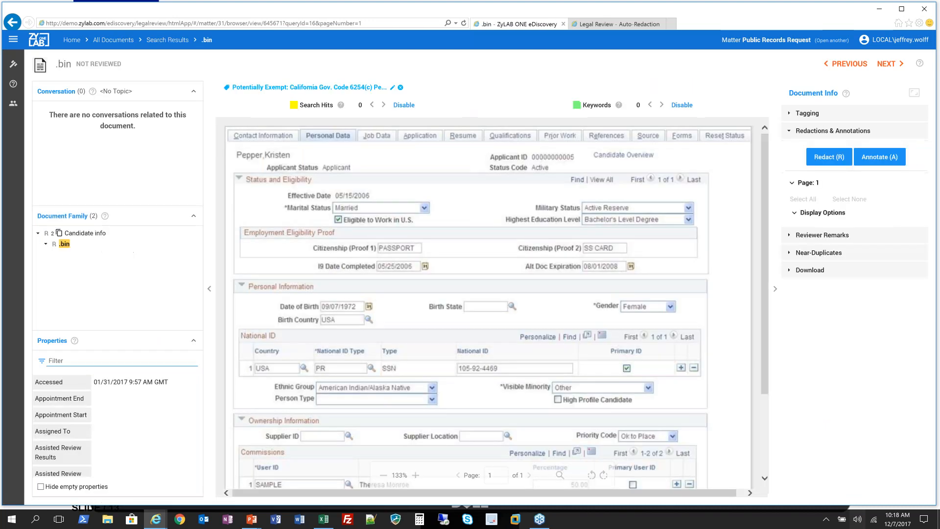
{"action": "left_click", "coordinate": [86, 233]}
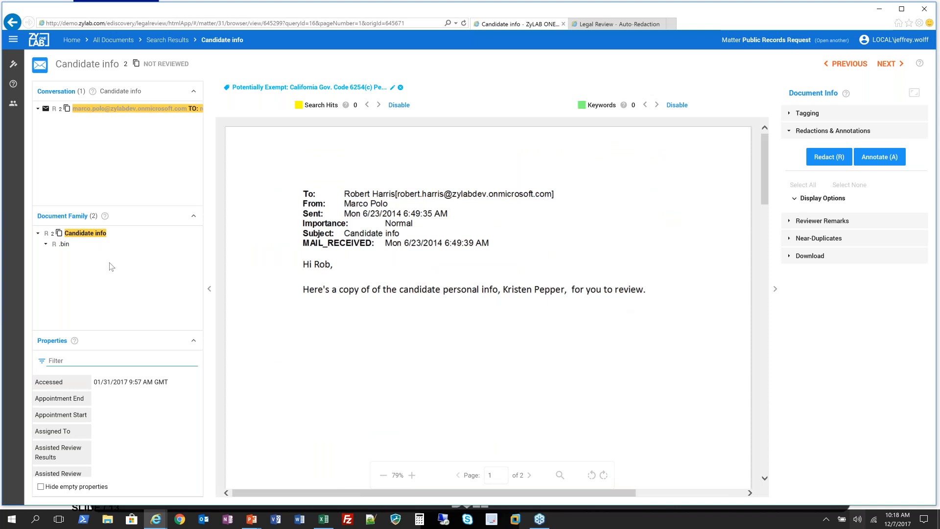
{"action": "left_click", "coordinate": [64, 244]}
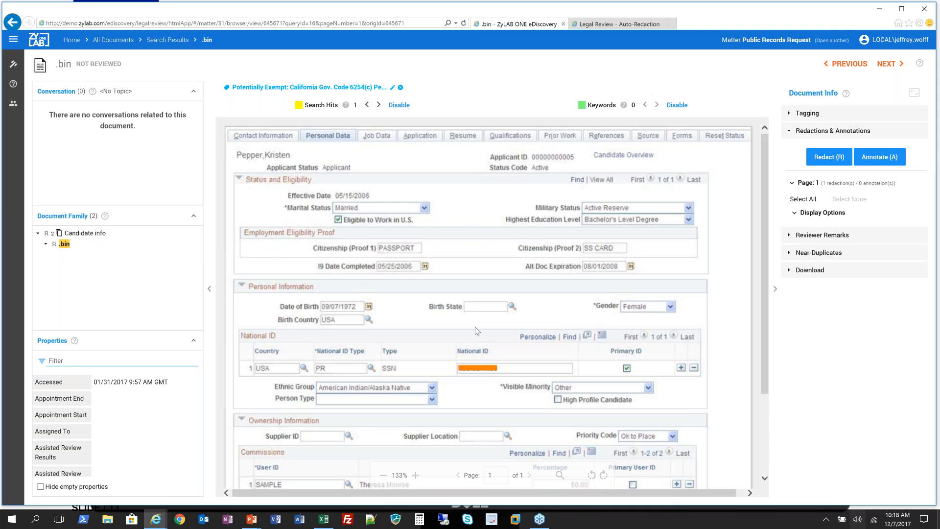
{"action": "left_click", "coordinate": [488, 372]}
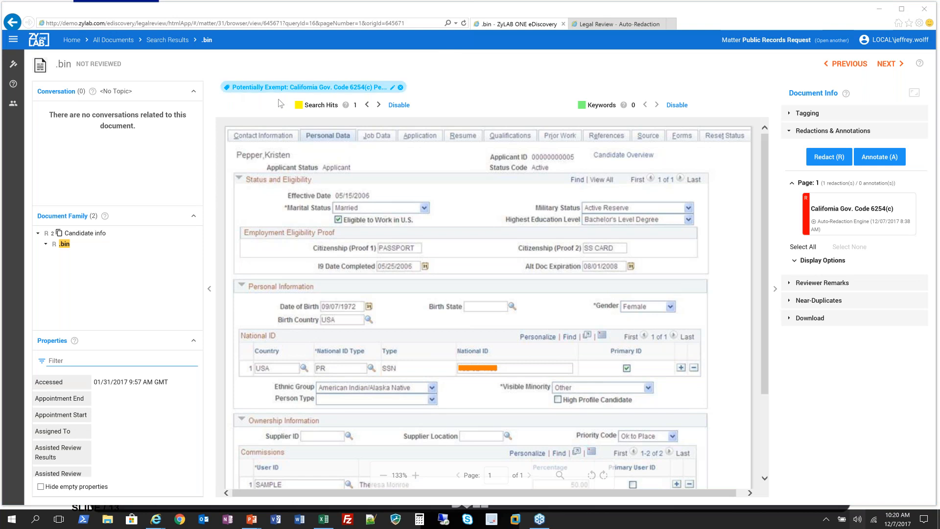
- List the unlabelled Potentially Exempt Information documents and narrow them with the saved Contains Redaction search
{"action": "left_click", "coordinate": [71, 40]}
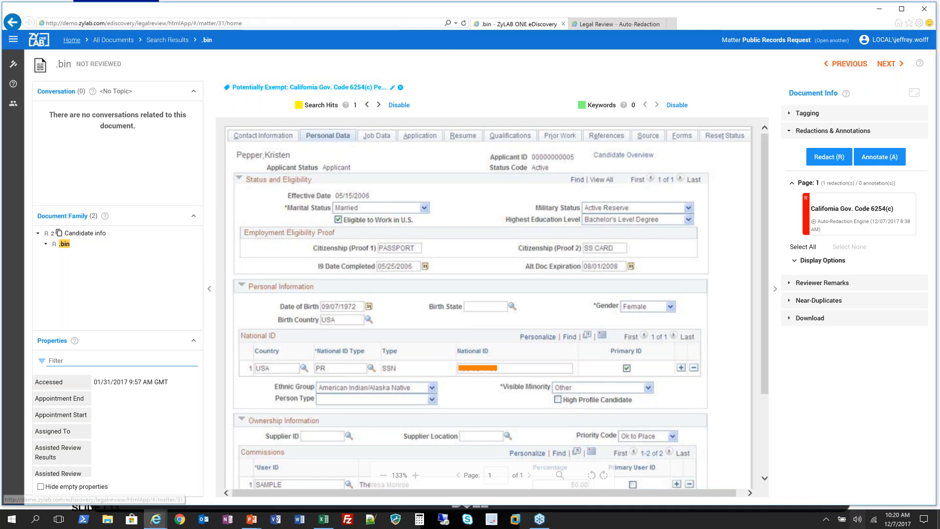
{"action": "left_click", "coordinate": [455, 260]}
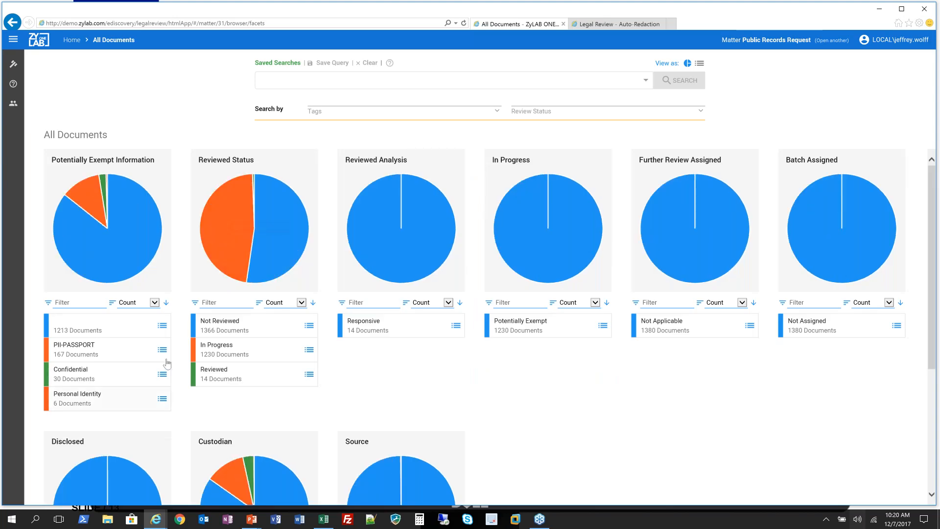
{"action": "left_click", "coordinate": [161, 333]}
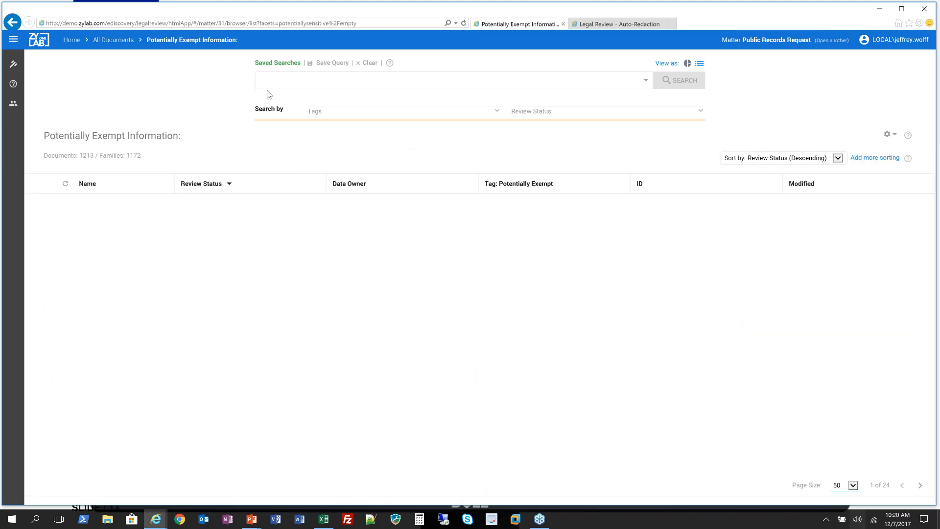
{"action": "left_click", "coordinate": [277, 63]}
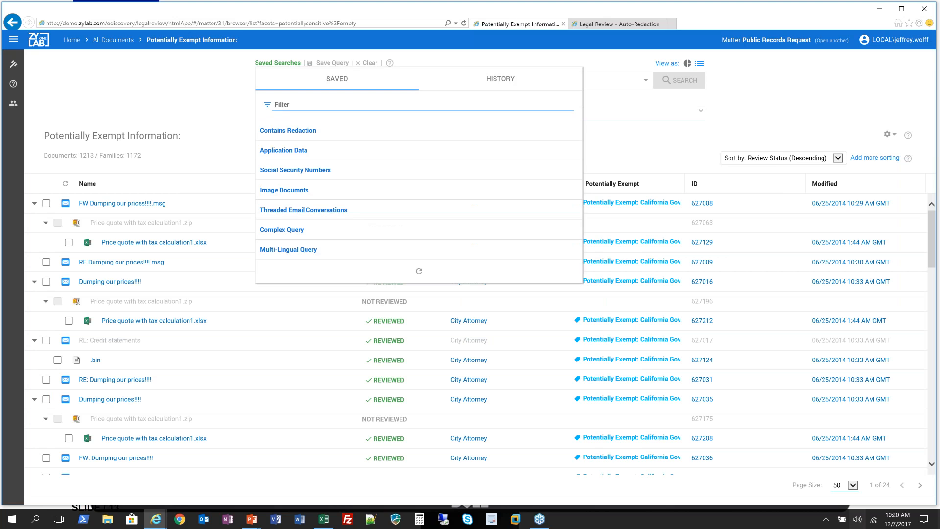
{"action": "left_click", "coordinate": [278, 136]}
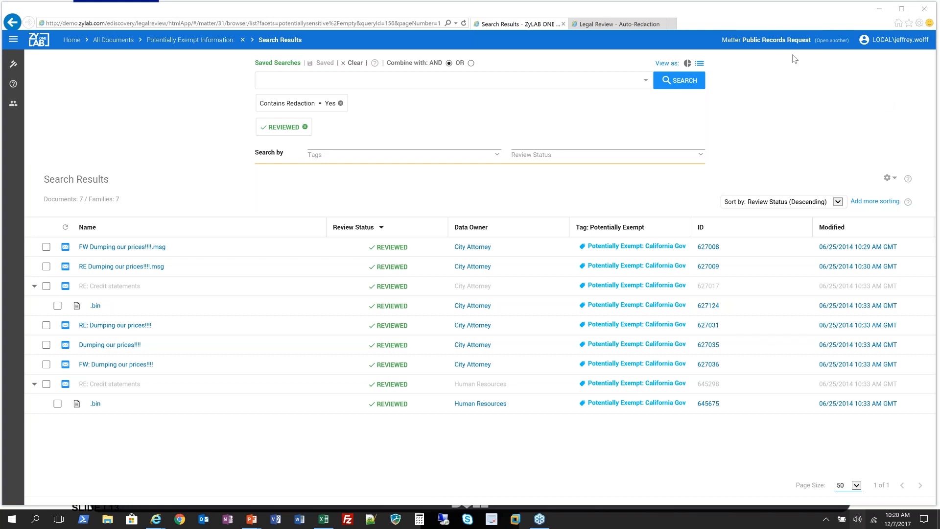
- Export the filtered document list as a CSV report with redaction info included
{"action": "left_click", "coordinate": [889, 178]}
{"action": "mouse_move", "coordinate": [839, 320]}
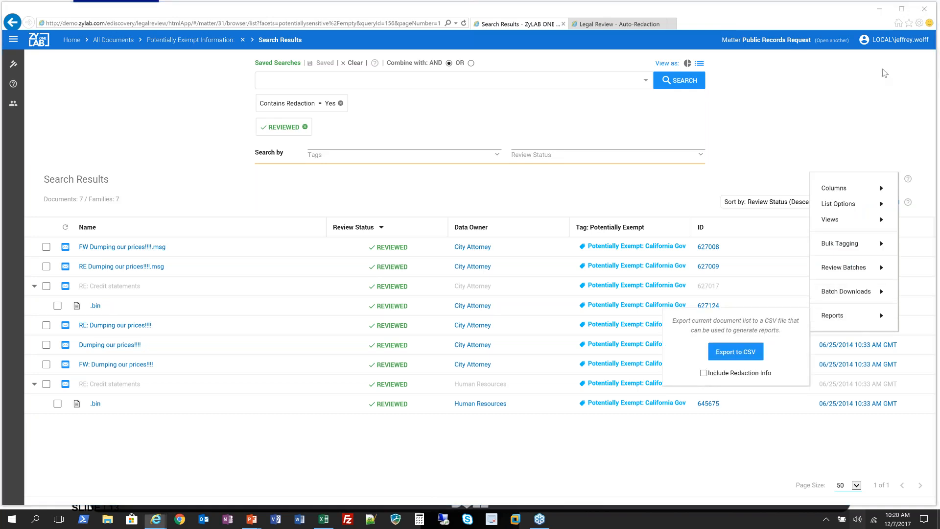
{"action": "left_click", "coordinate": [711, 374]}
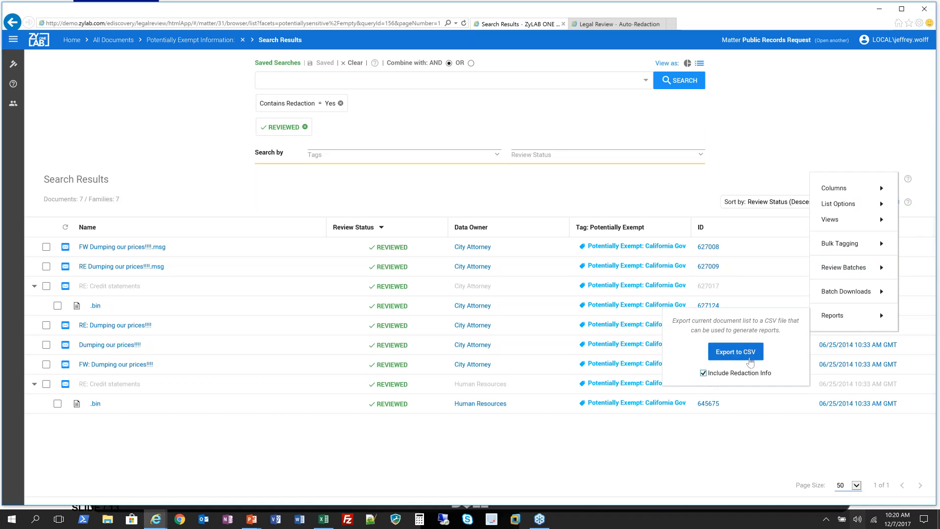
{"action": "left_click", "coordinate": [741, 358]}
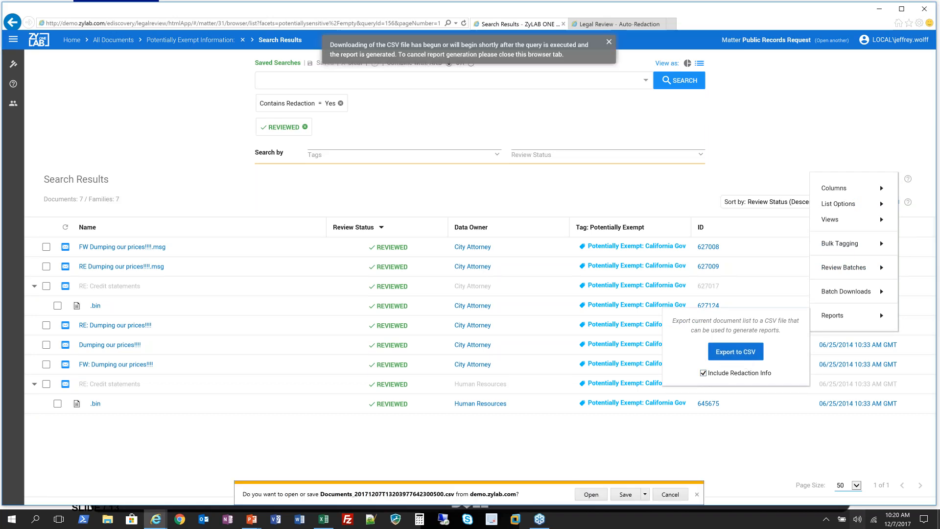
{"action": "left_click", "coordinate": [571, 456]}
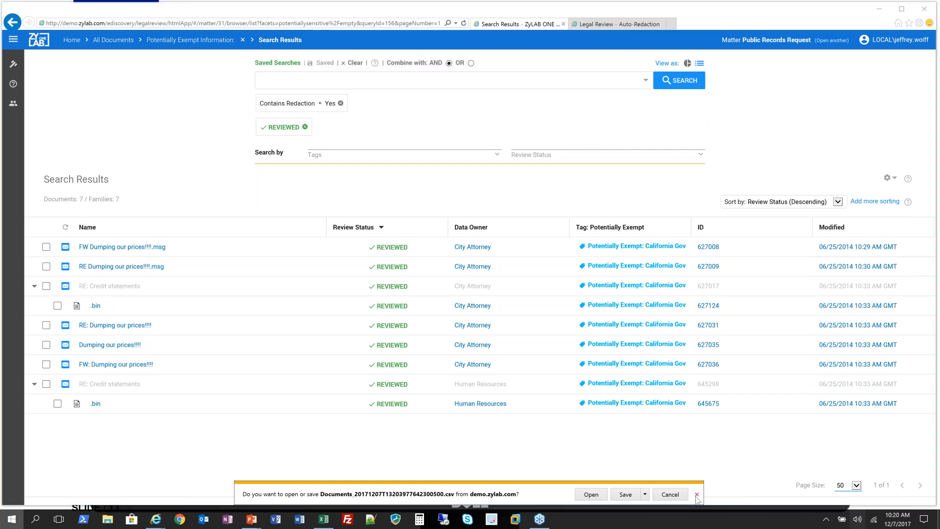
- Switch to the documents CSV open in Excel, examine its redaction pages, dates, users and codes, and close it without saving
{"action": "key", "text": "alt+Tab"}
{"action": "key", "text": "alt+Tab"}
{"action": "key", "text": "super"}
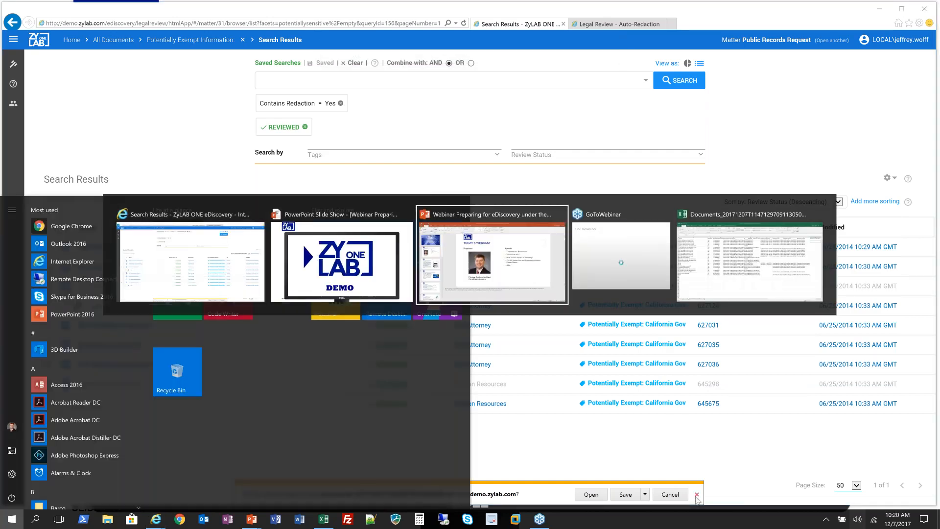
{"action": "key", "text": "alt+Tab"}
{"action": "key", "text": "alt+Tab"}
{"action": "key", "text": "alt+Tab"}
{"action": "key", "text": "alt+Tab"}
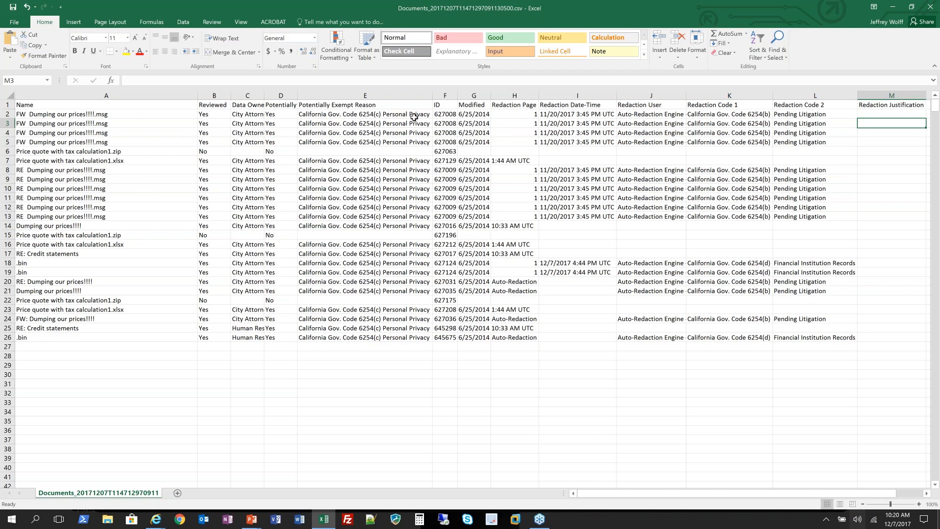
{"action": "left_click", "coordinate": [120, 114]}
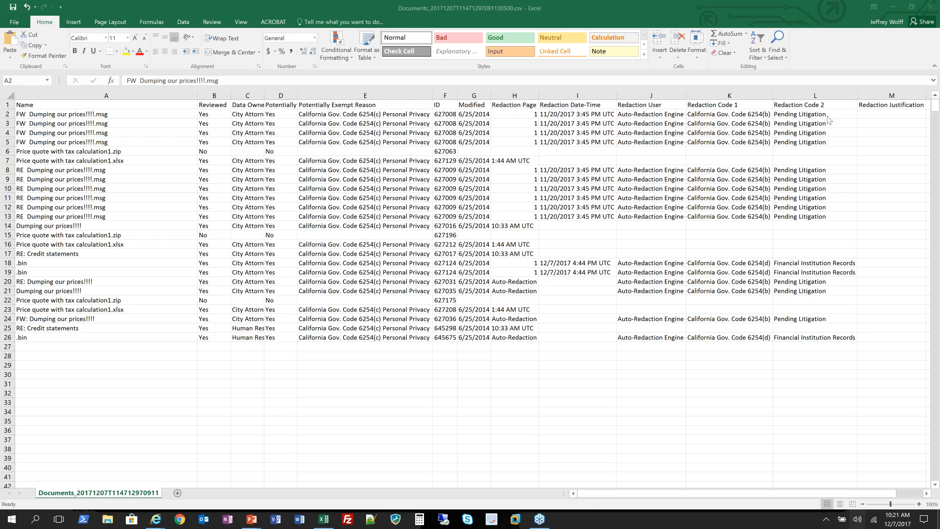
{"action": "left_click", "coordinate": [930, 7]}
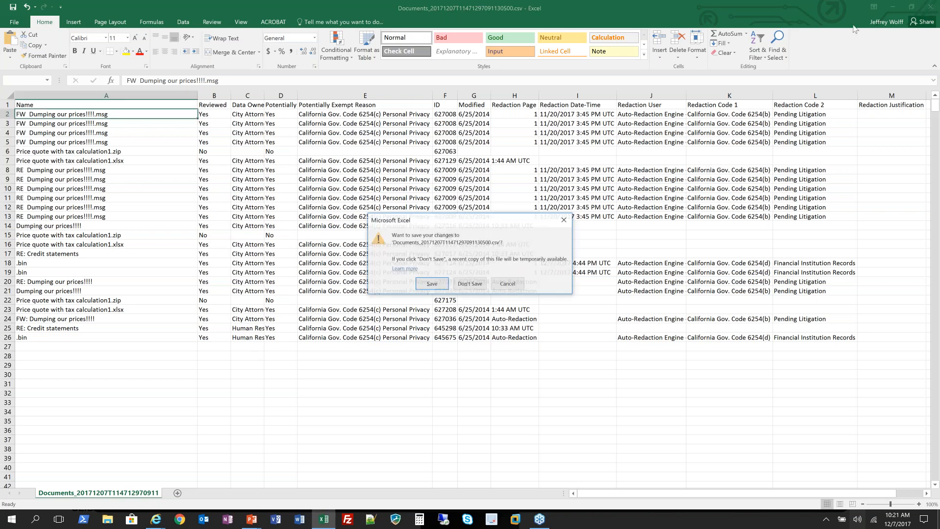
{"action": "left_click", "coordinate": [470, 284]}
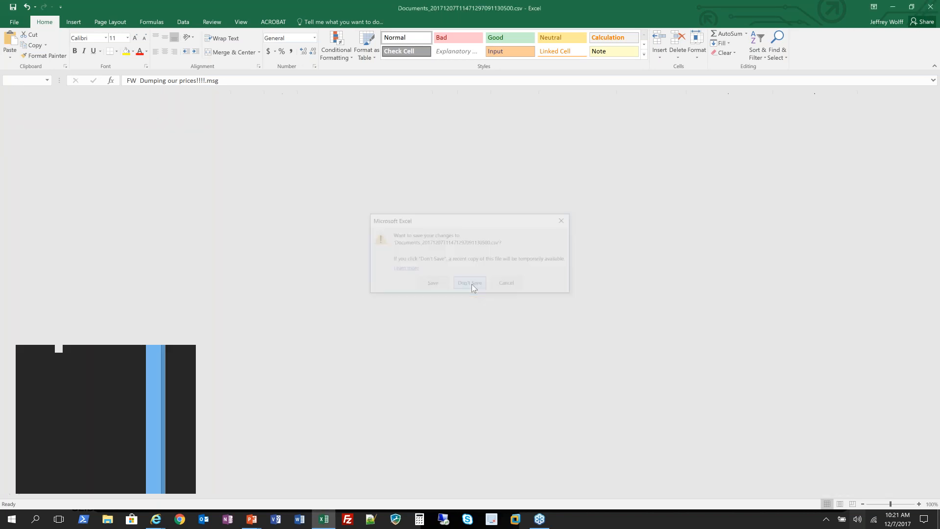
{"action": "key", "text": "alt+Tab"}
{"action": "key", "text": "alt+Tab"}
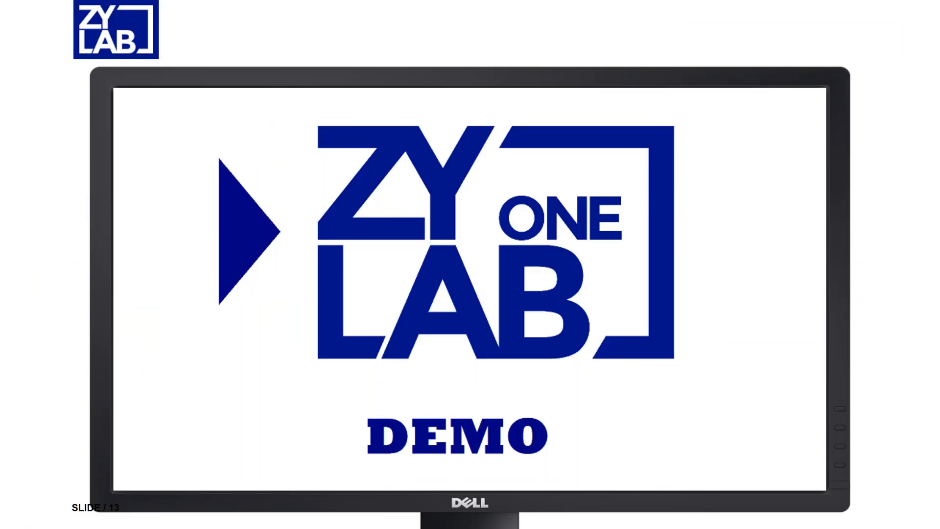
{"action": "key", "text": "Right"}
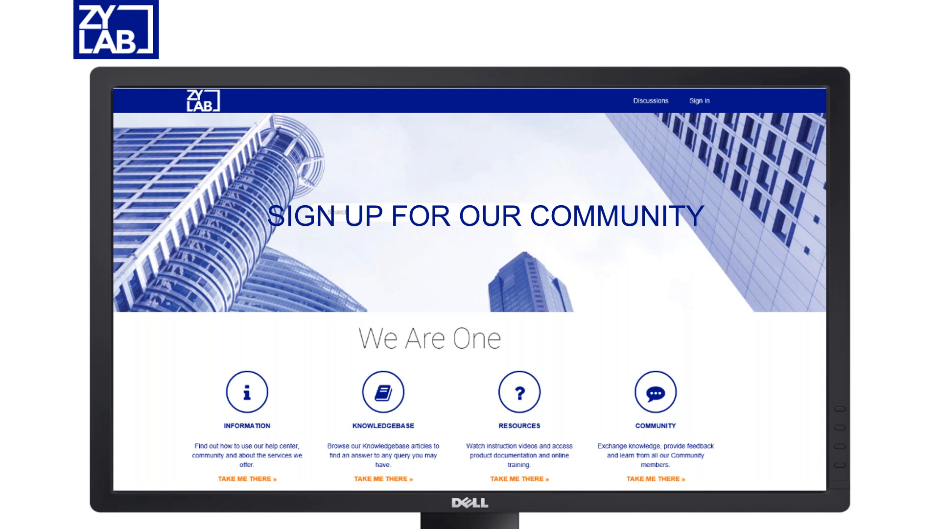
{"action": "key", "text": "Right"}
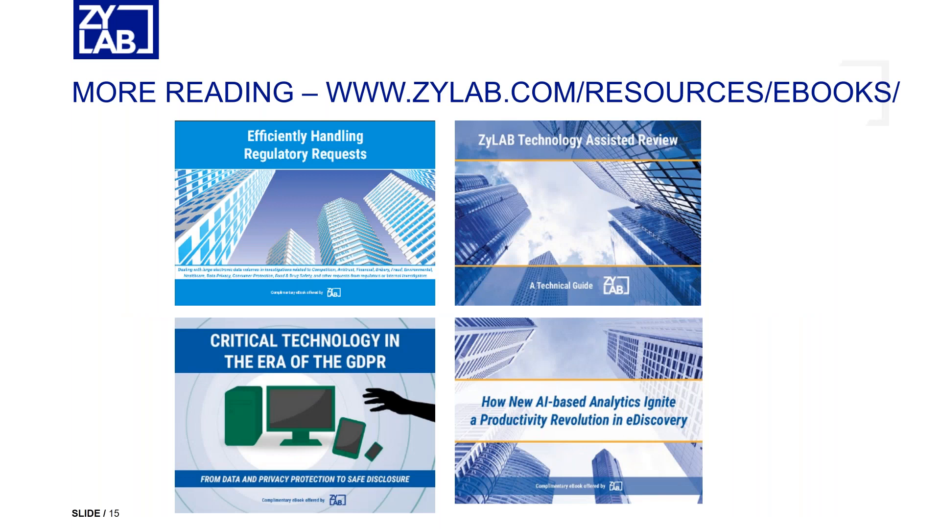